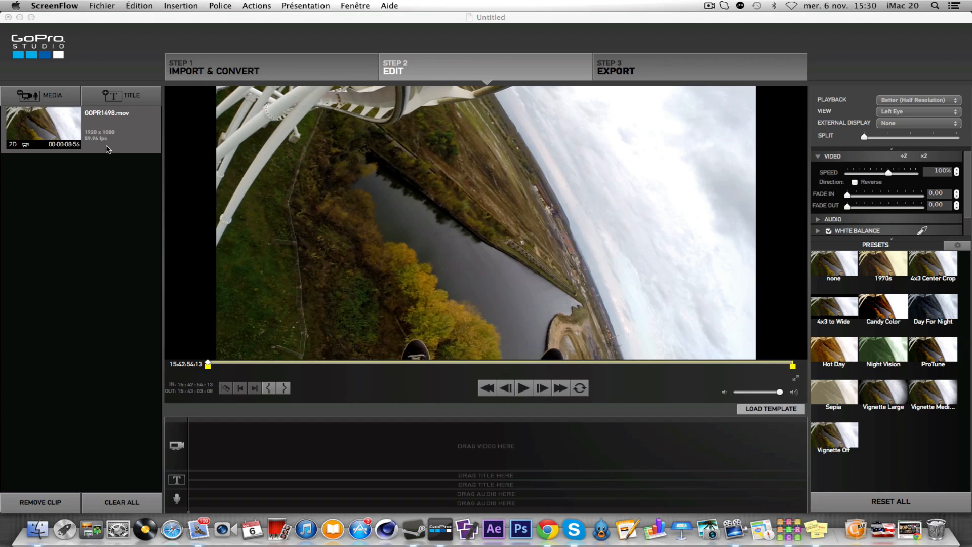
- Place the GOPR1498.mov clip at the start of the timeline's video track and play its opening
left_click(63, 133)
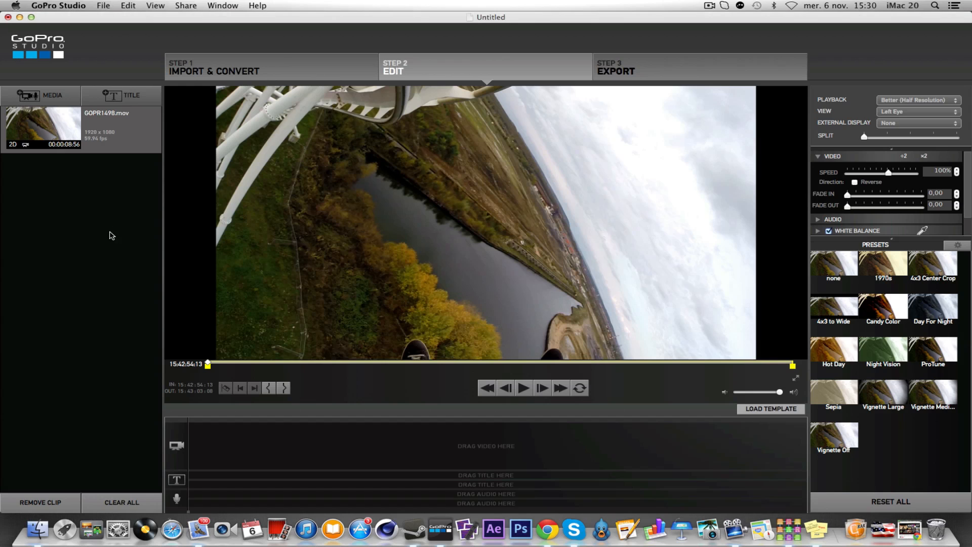
left_click_drag(63, 127, 270, 447)
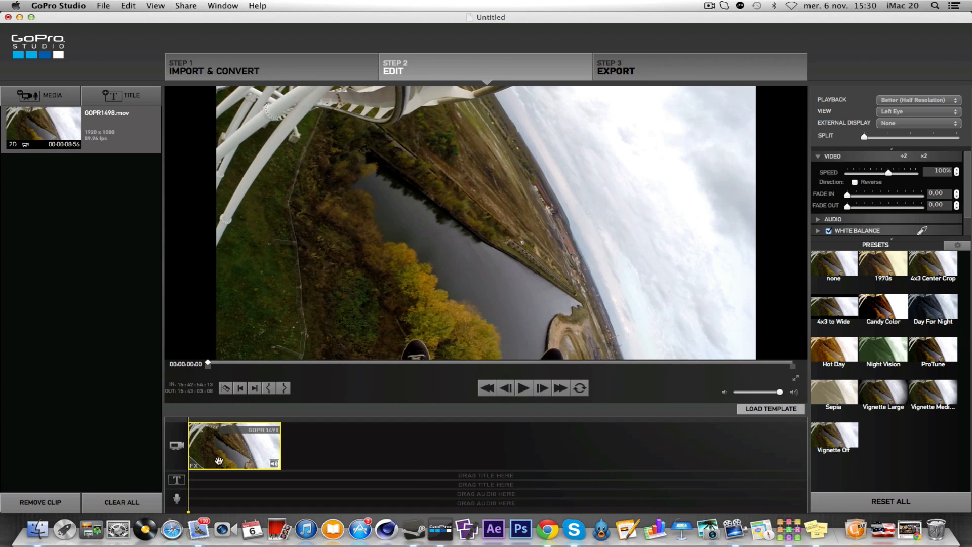
left_click(524, 388)
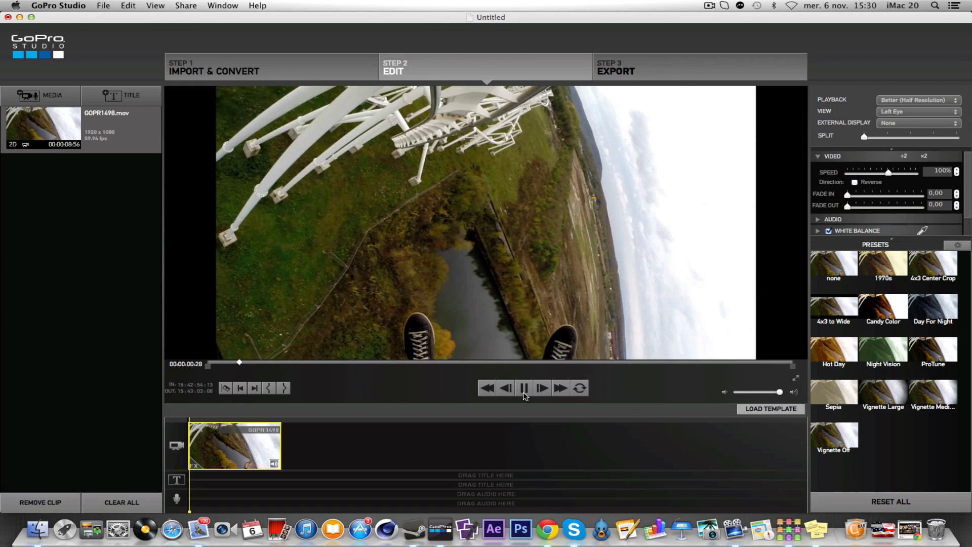
left_click(524, 390)
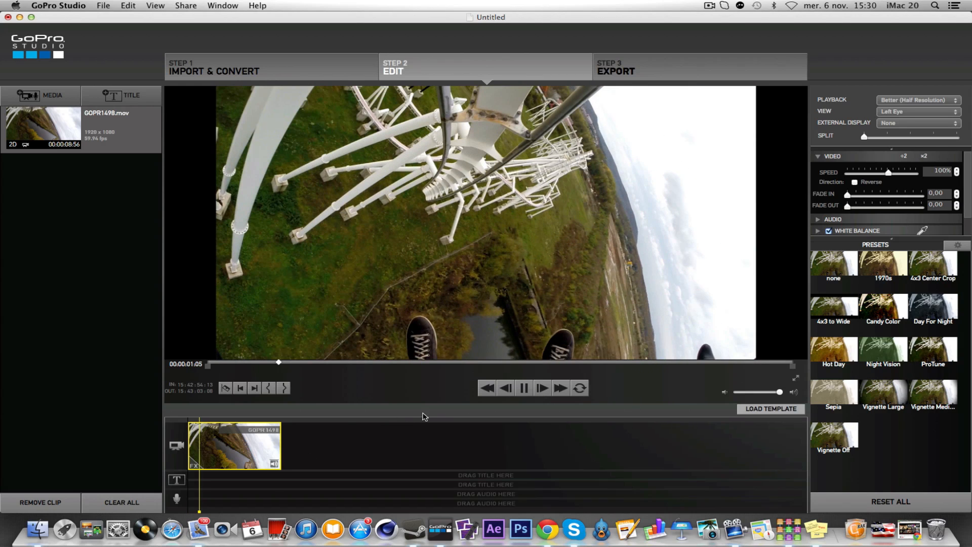
left_click(527, 391)
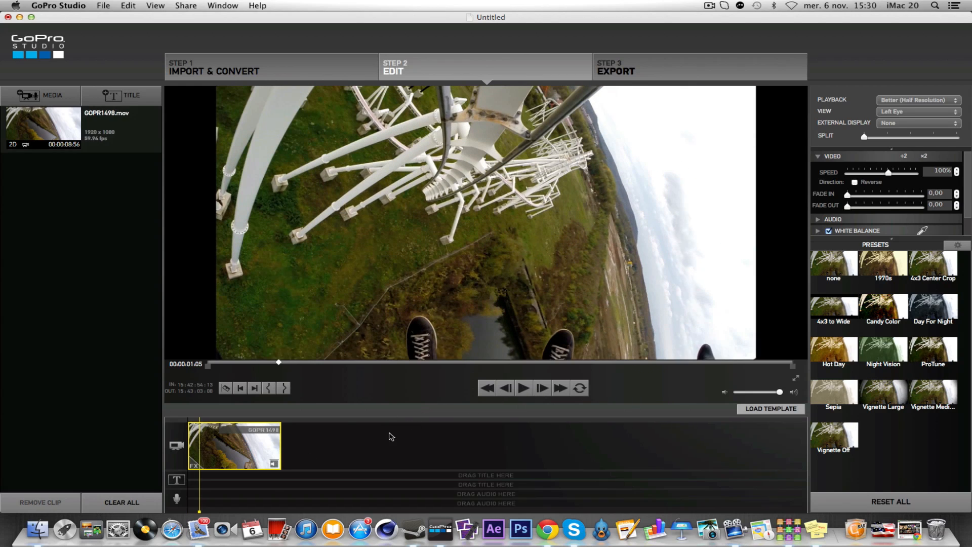
- Play more of the clip, move the preview to 15:42:55:53, and enlarge the settings area above the presets
left_click(524, 388)
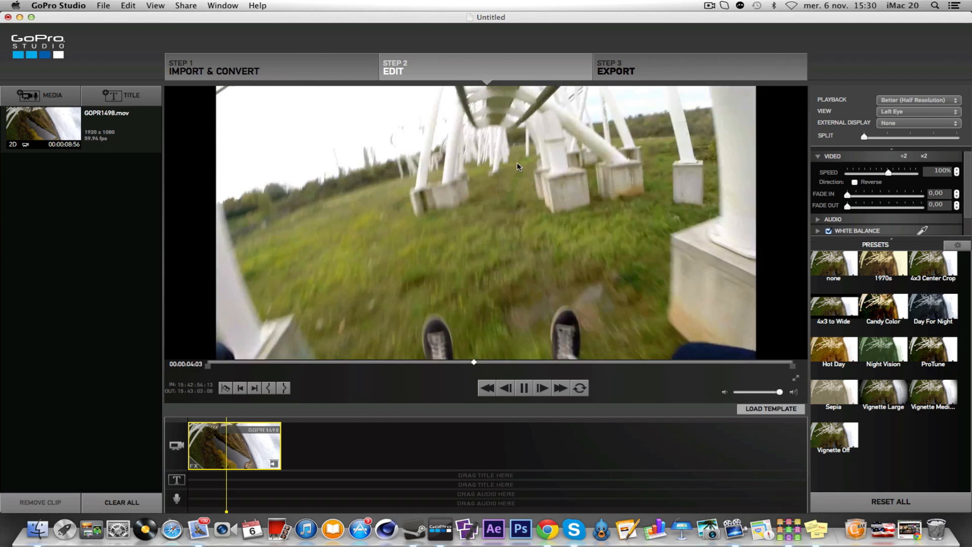
left_click(523, 391)
left_click(605, 363)
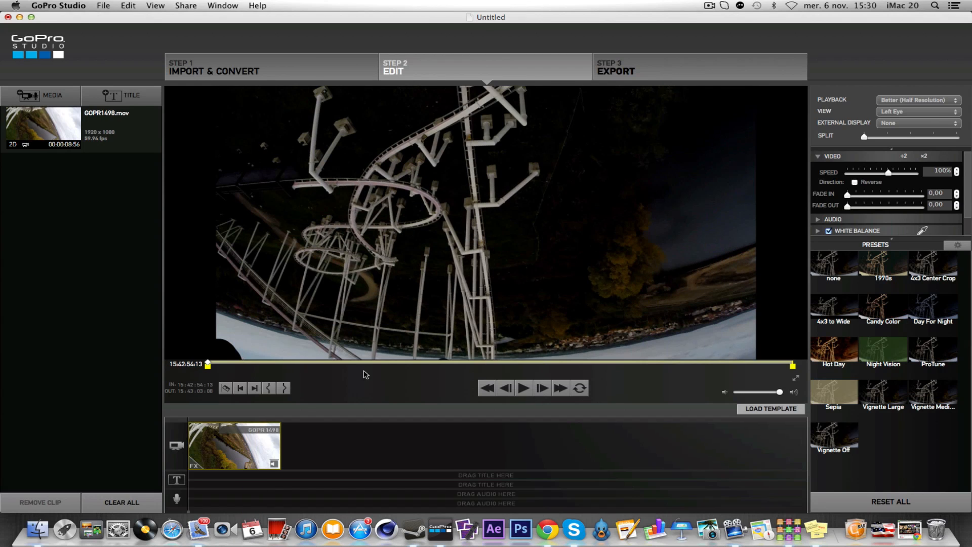
left_click(318, 363)
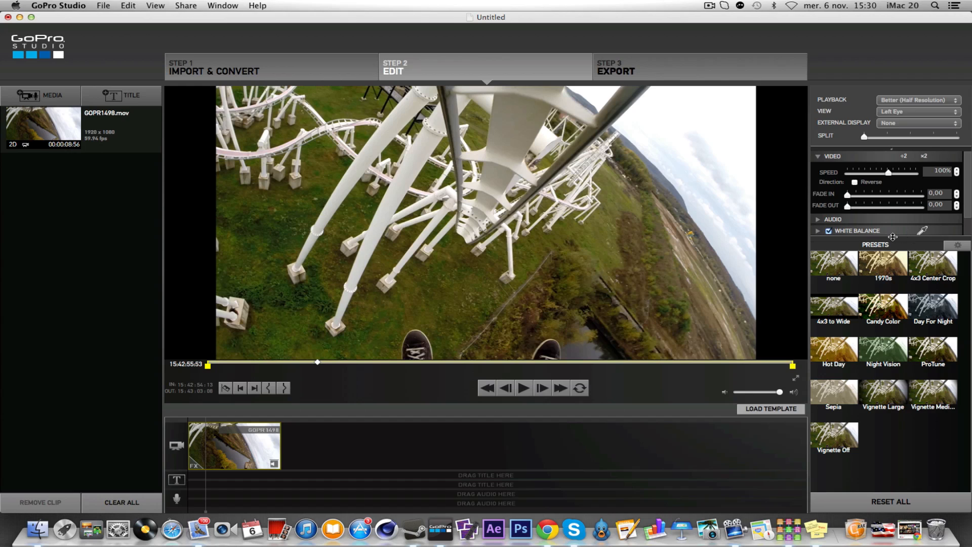
left_click_drag(892, 237, 898, 387)
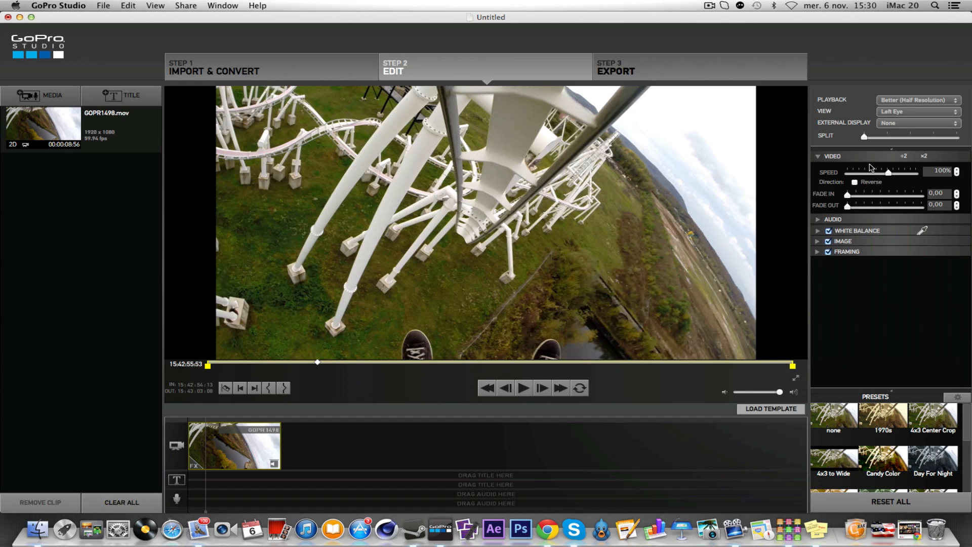
- Try the Good (Quarter Resolution) and Auto playback qualities, and return to Better (Half Resolution)
left_click(915, 98)
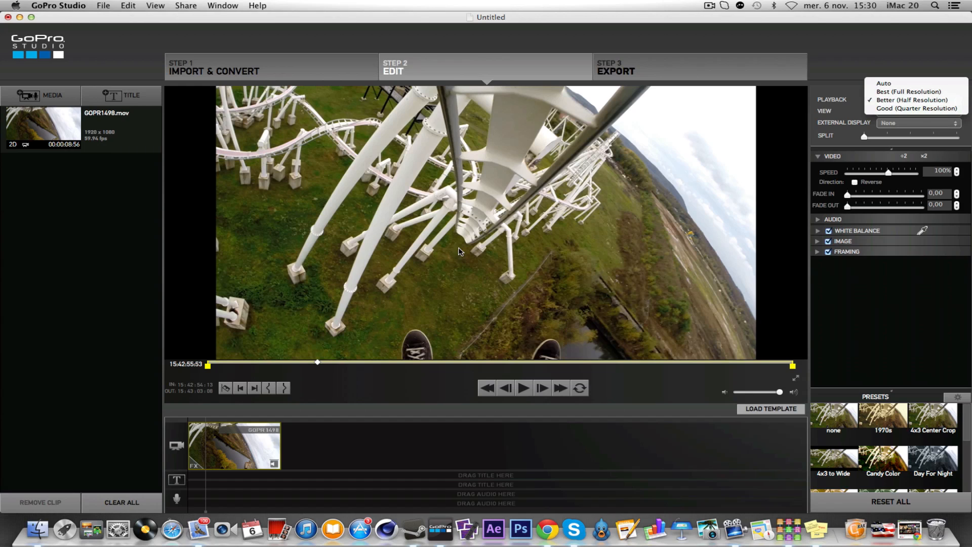
left_click(893, 108)
left_click(893, 100)
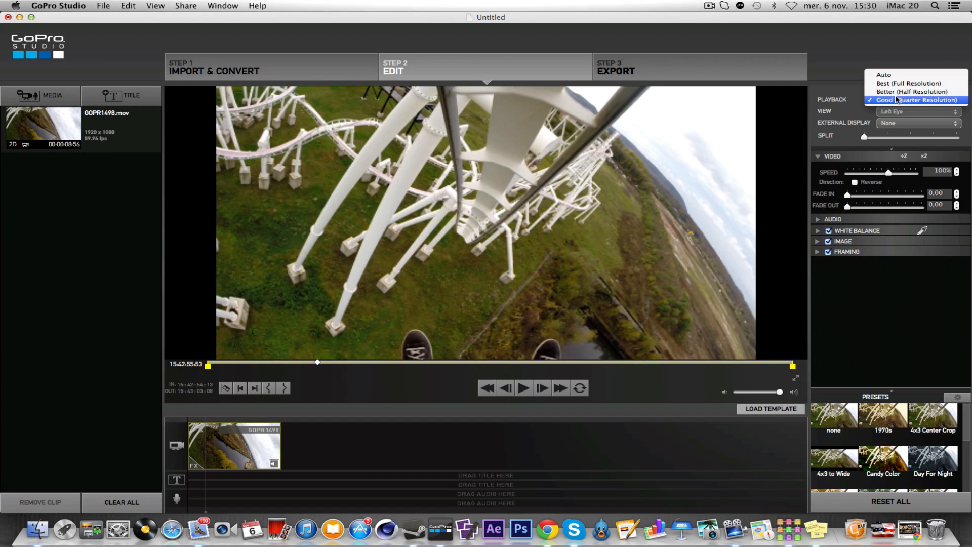
left_click(889, 75)
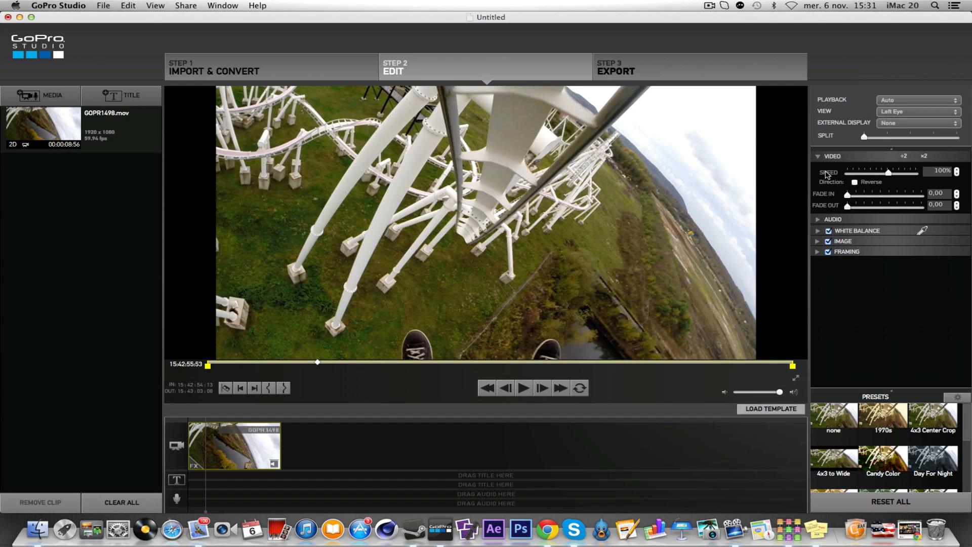
left_click(895, 103)
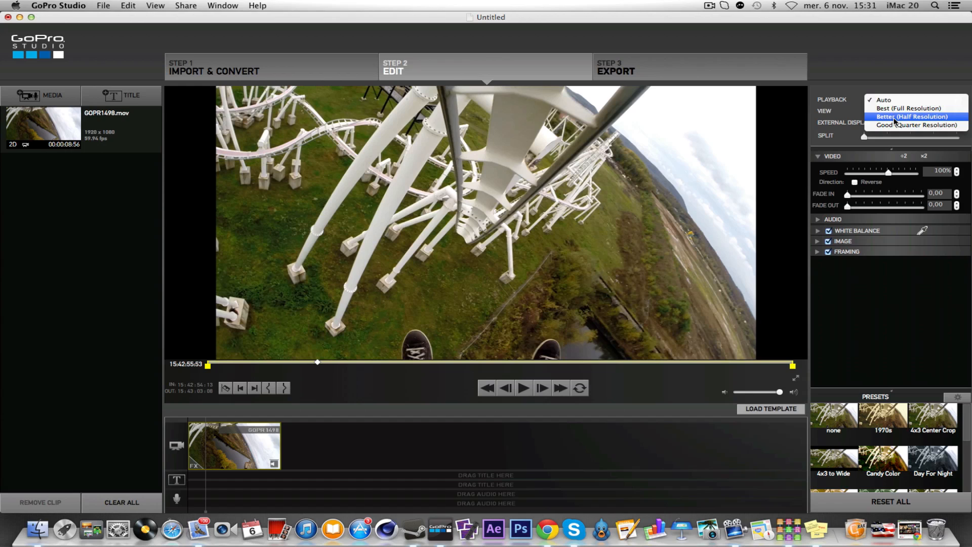
left_click(895, 117)
- Try the Anaglyph: Red/Cyan B/W and Red/Cyan Optimized views, and return to the Left Eye view
left_click(891, 114)
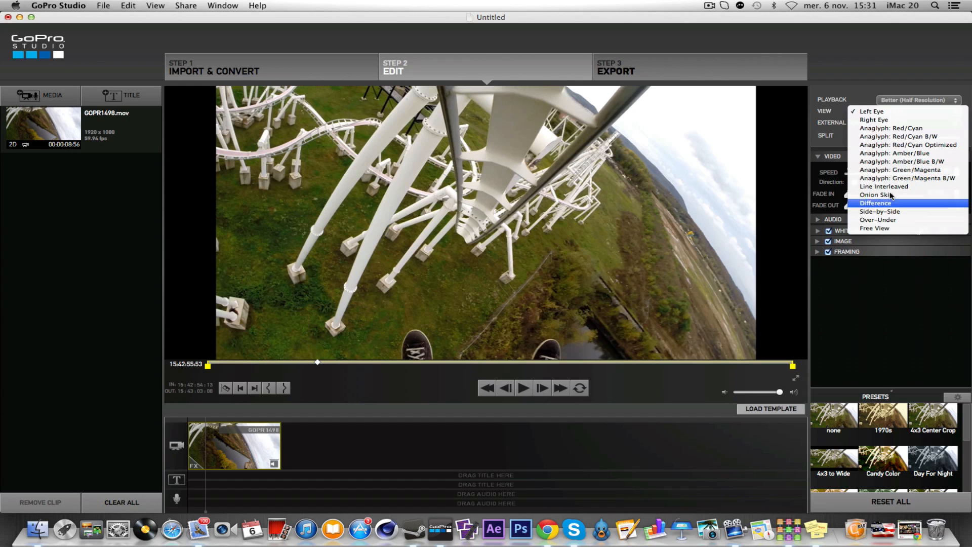
left_click(893, 136)
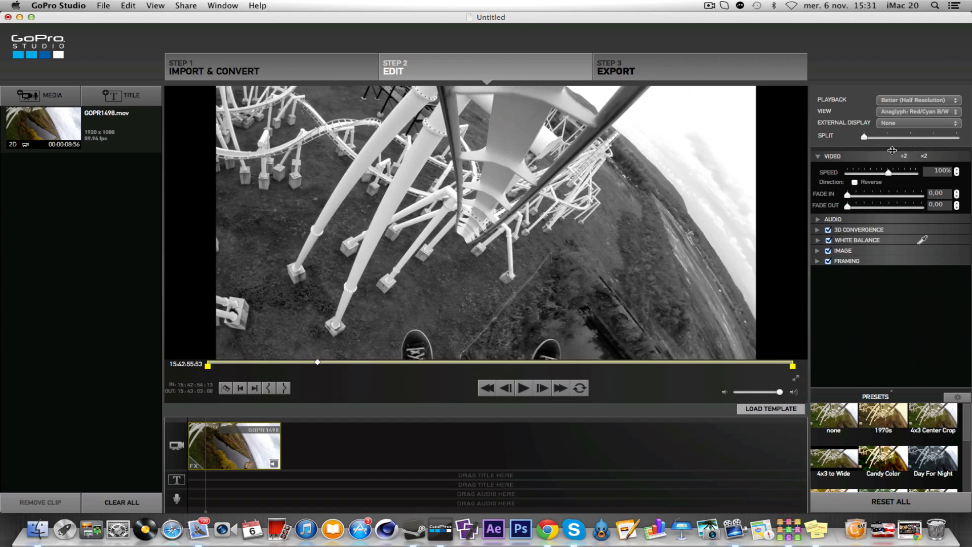
left_click(903, 111)
left_click(902, 119)
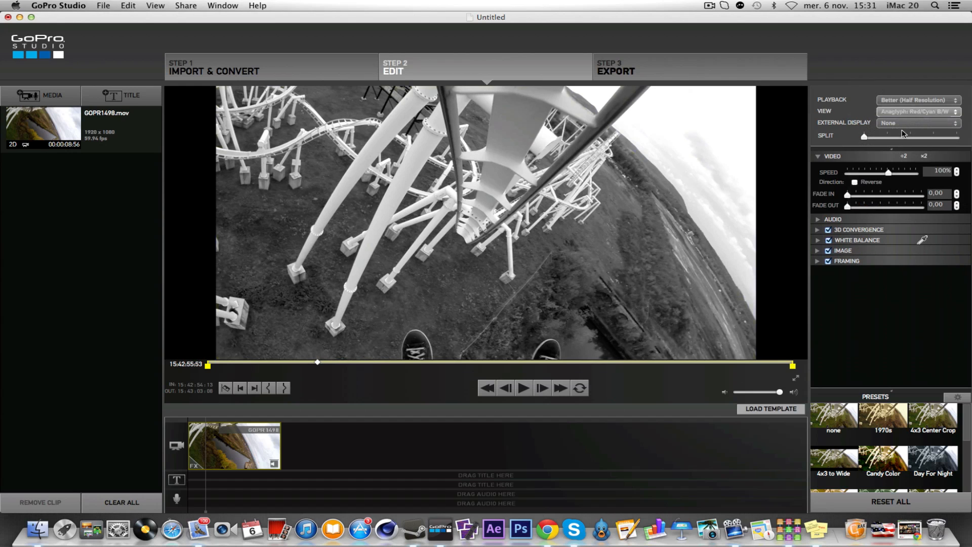
left_click(899, 113)
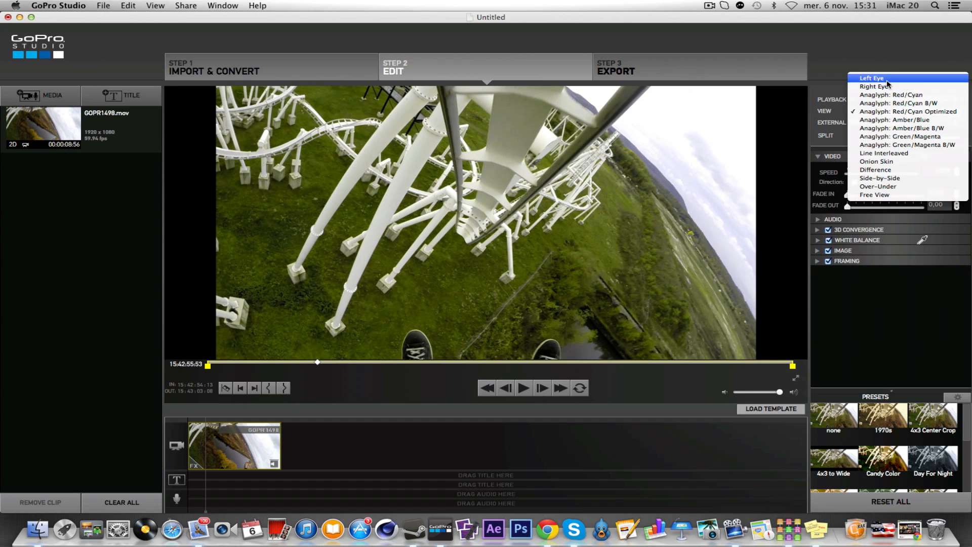
left_click(889, 77)
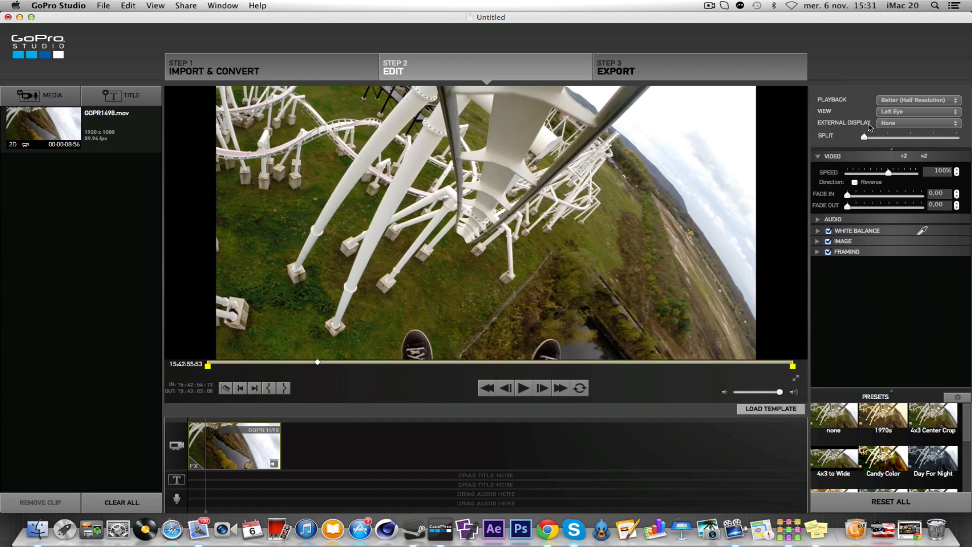
- Look through the external display options, keep None, and move the preview split to just short of halfway
left_click(880, 124)
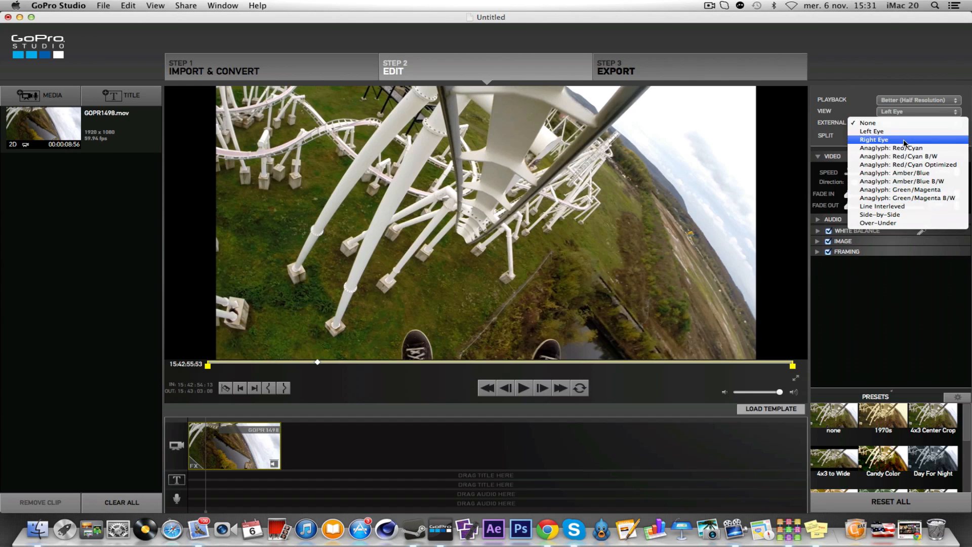
left_click(901, 117)
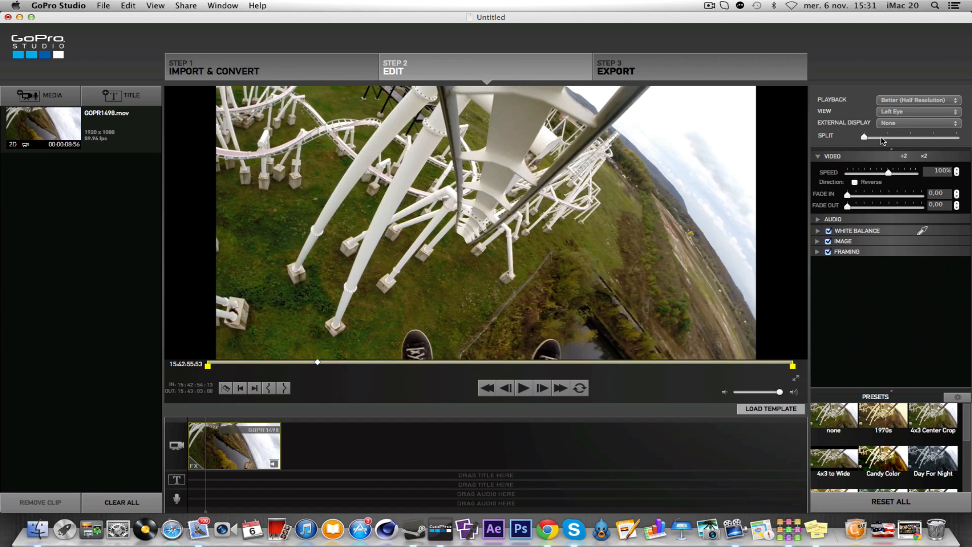
left_click_drag(867, 138, 905, 139)
- Select the GOPR1498 clip on the timeline's video track instead of the source clip in the media bin
left_click(122, 125)
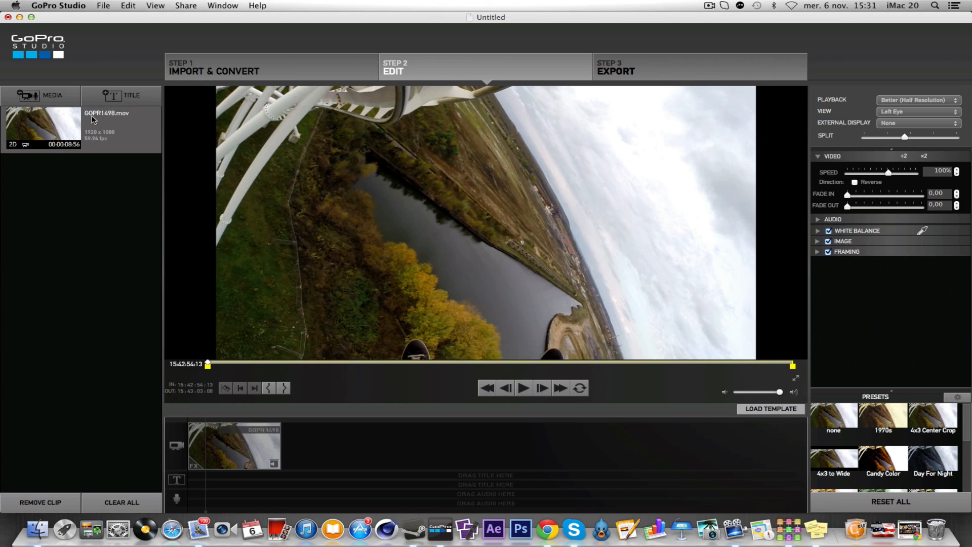
left_click(242, 454)
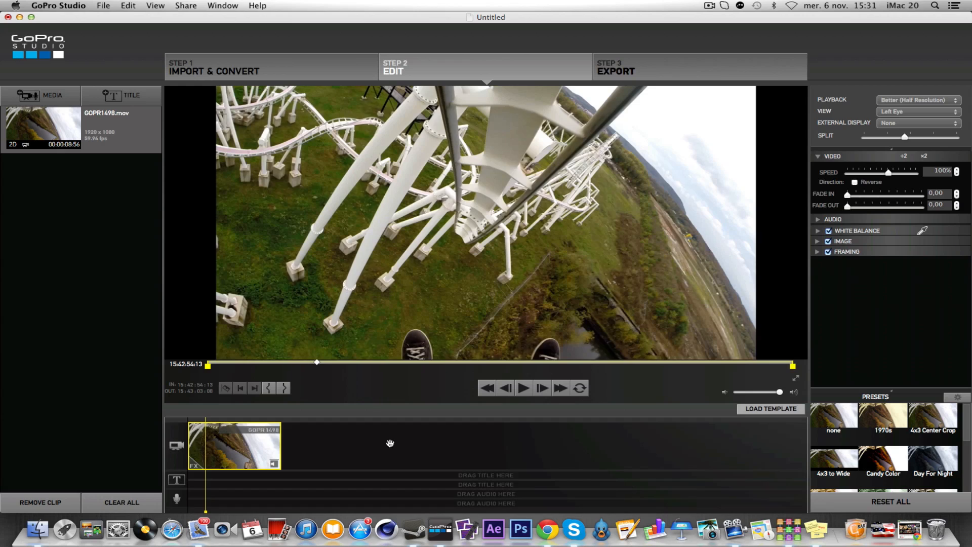
left_click(390, 443)
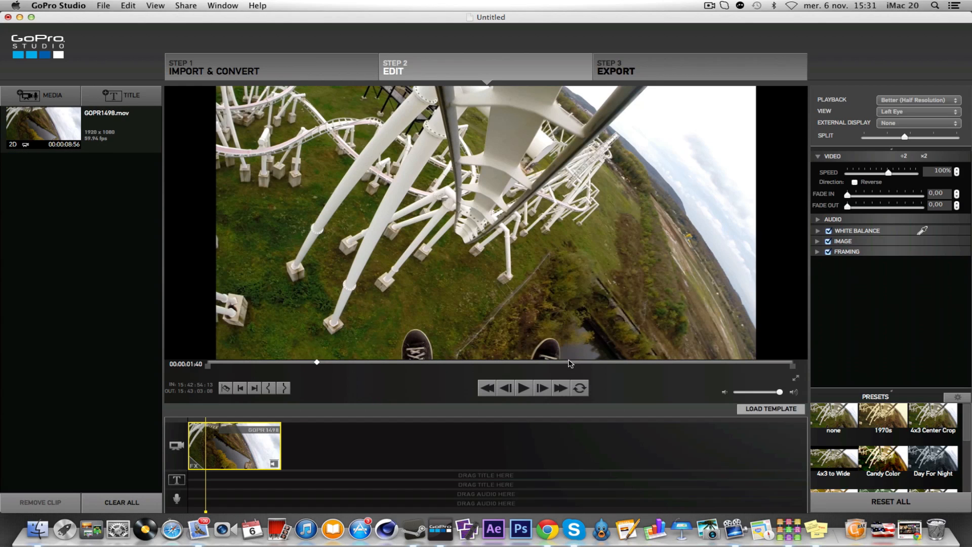
- Try slowing the timeline clip down to 0% and 1% speed, and pause its playback
left_click_drag(890, 174, 847, 173)
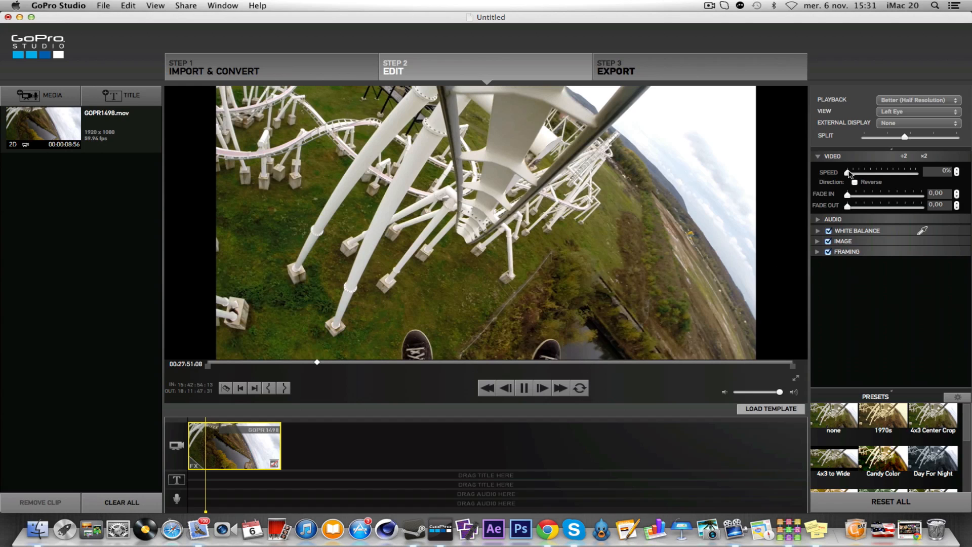
left_click_drag(849, 172, 860, 173)
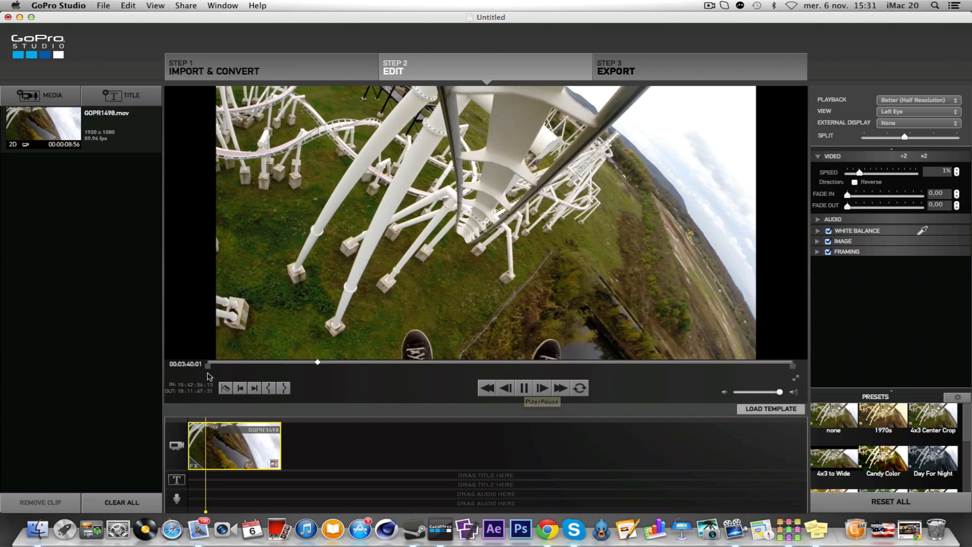
left_click(524, 388)
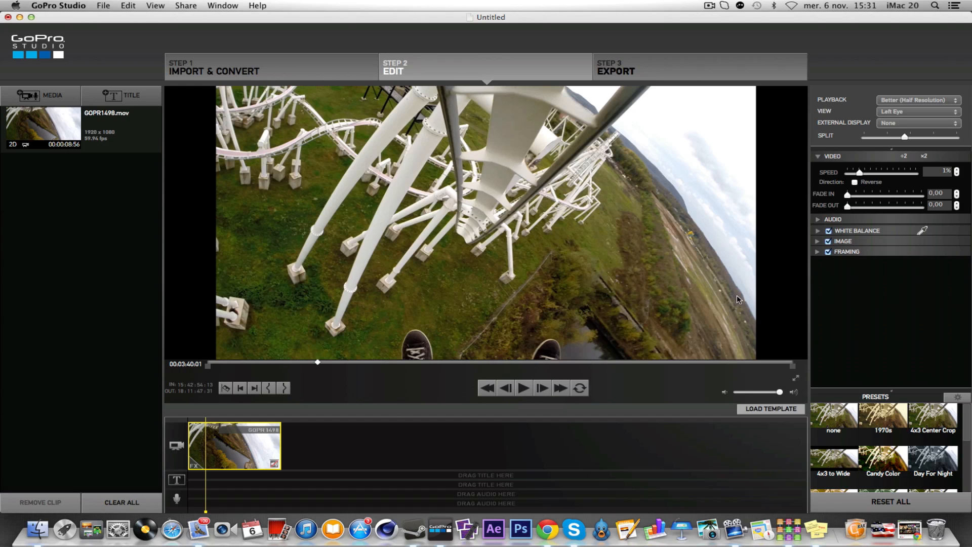
- Try entering 100 as the timeline clip's speed, and set the speed to 107%
left_click(944, 171)
left_click_drag(864, 173, 900, 173)
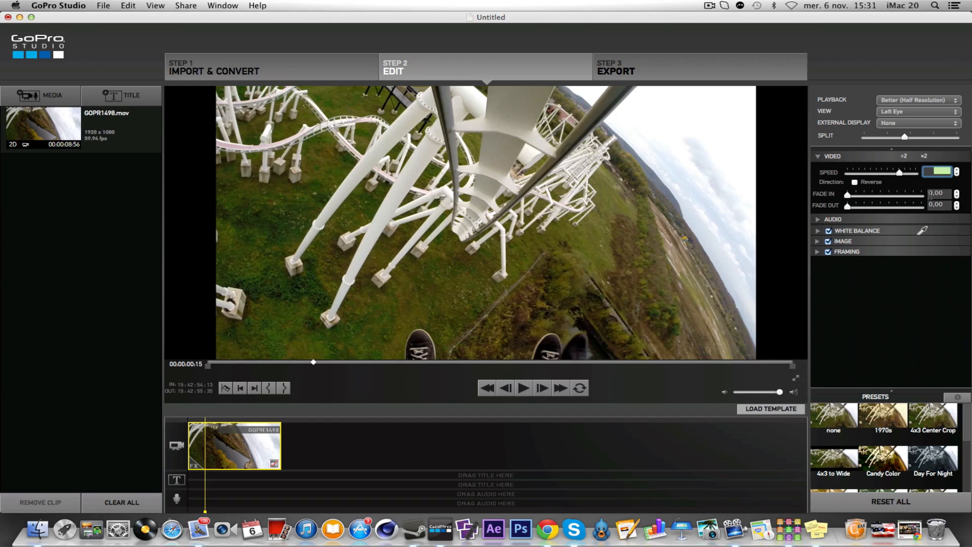
type("100")
key("Return")
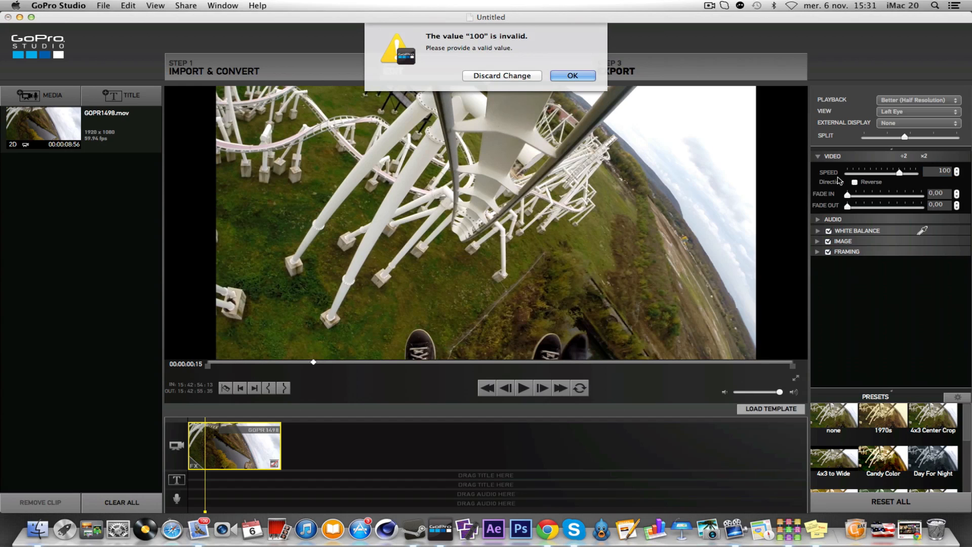
left_click(576, 76)
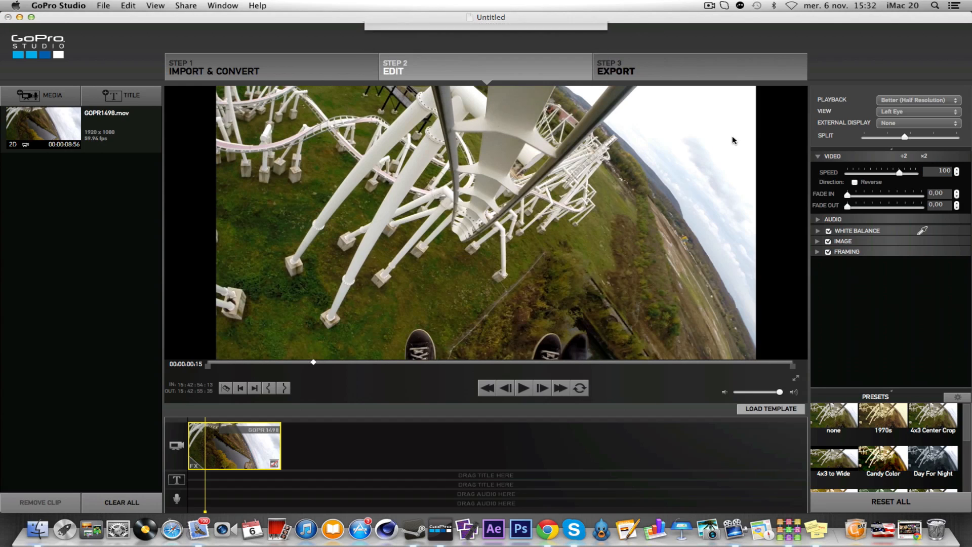
left_click(956, 171)
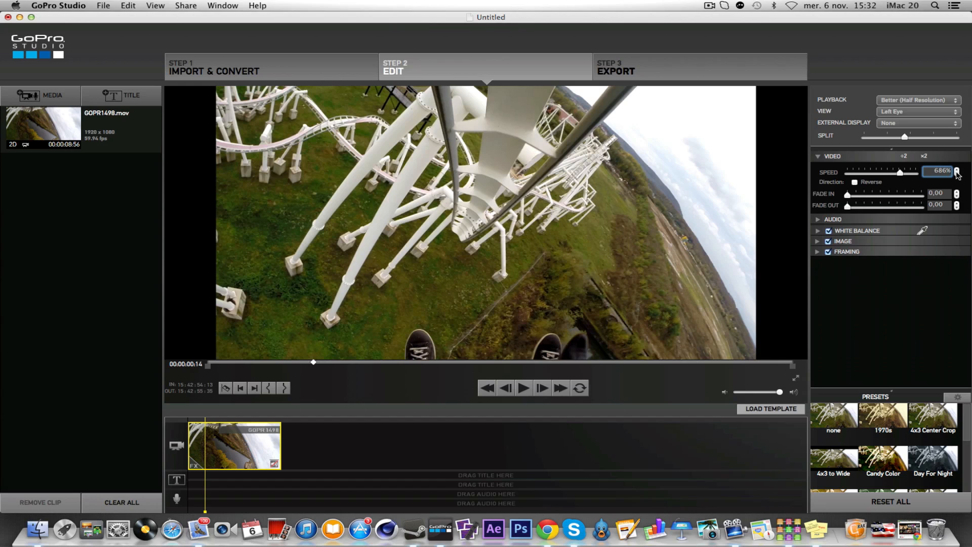
left_click_drag(905, 173, 890, 172)
- Try the Reverse direction on the timeline clip, play it backwards, and restore the forward direction
left_click(855, 182)
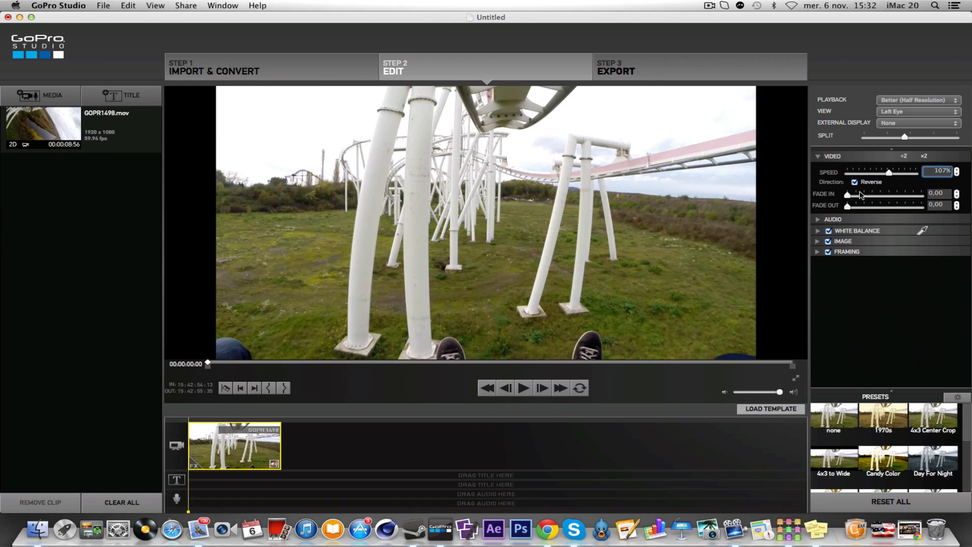
left_click(855, 182)
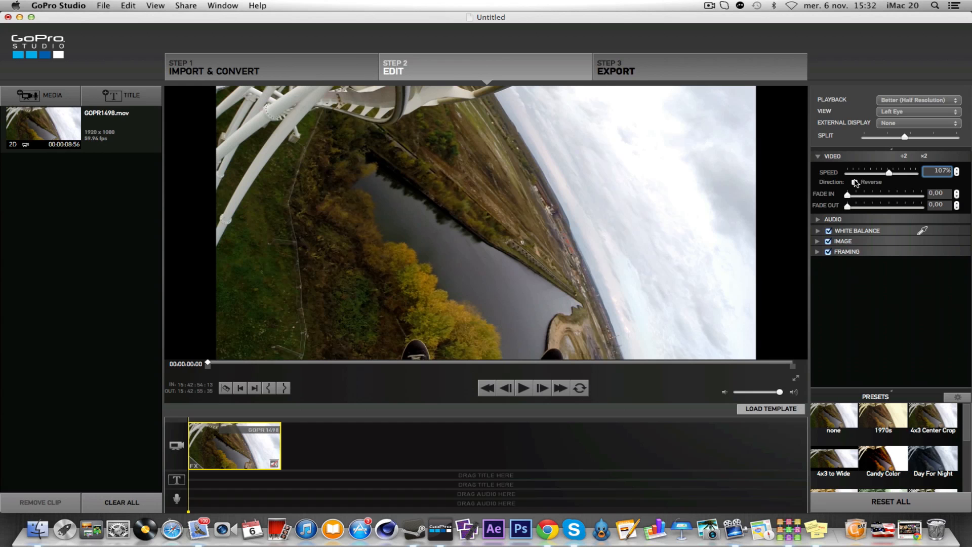
left_click(855, 183)
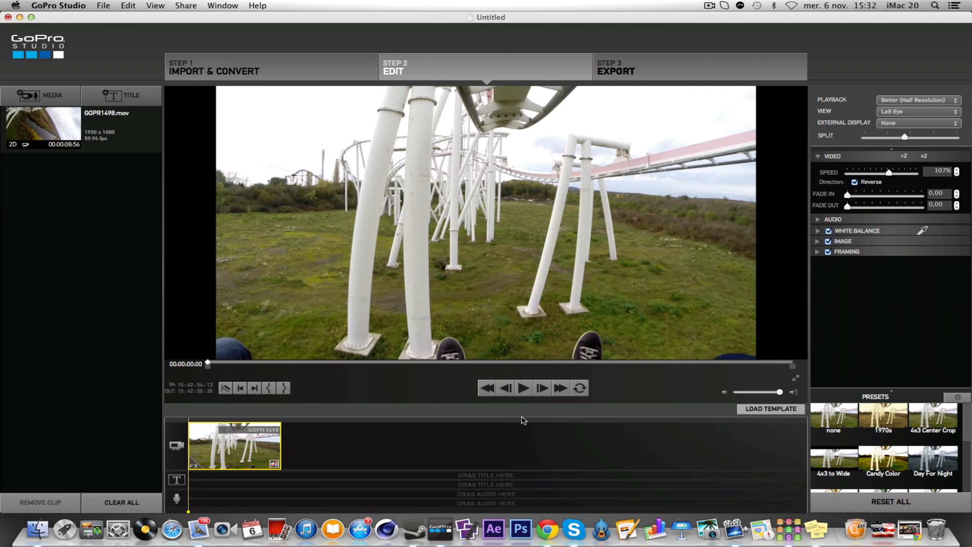
left_click(524, 388)
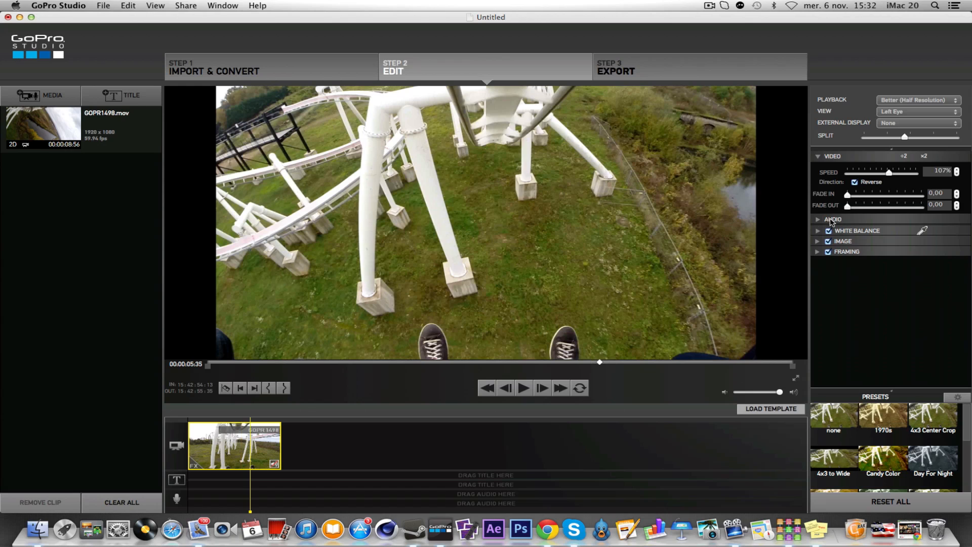
left_click(855, 182)
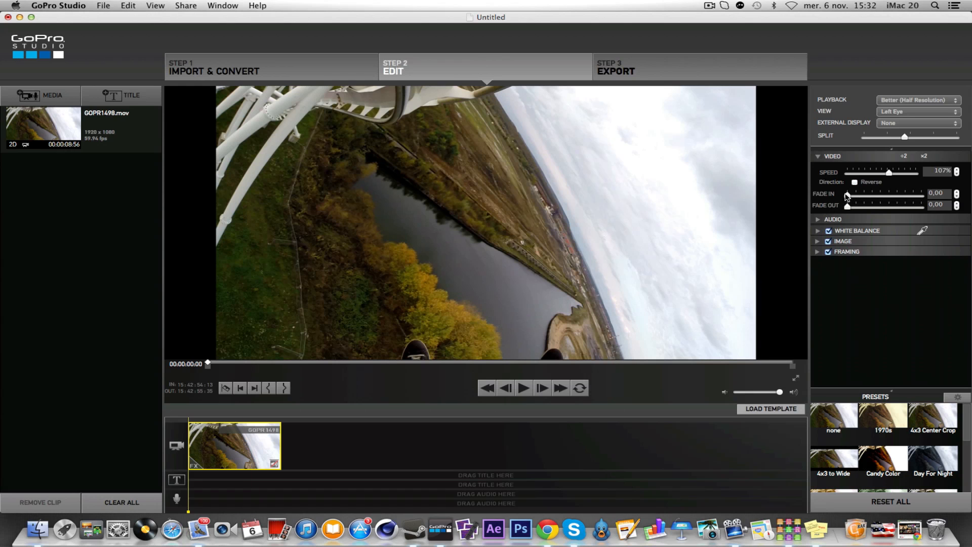
- Examine the timeline clip's fade-in and audio settings
mouse_move(847, 195)
left_mouse_down()
mouse_move(859, 194)
mouse_move(839, 198)
left_mouse_up()
left_click(818, 221)
left_click(818, 219)
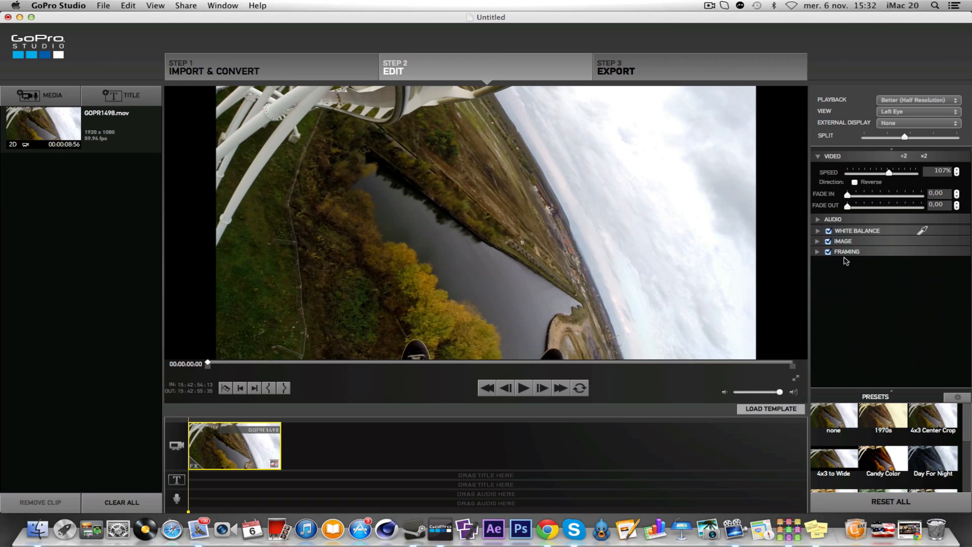
- Try a much brighter exposure on the clip, compare it with the original by shifting the split, and bring the exposure back down
left_click(821, 243)
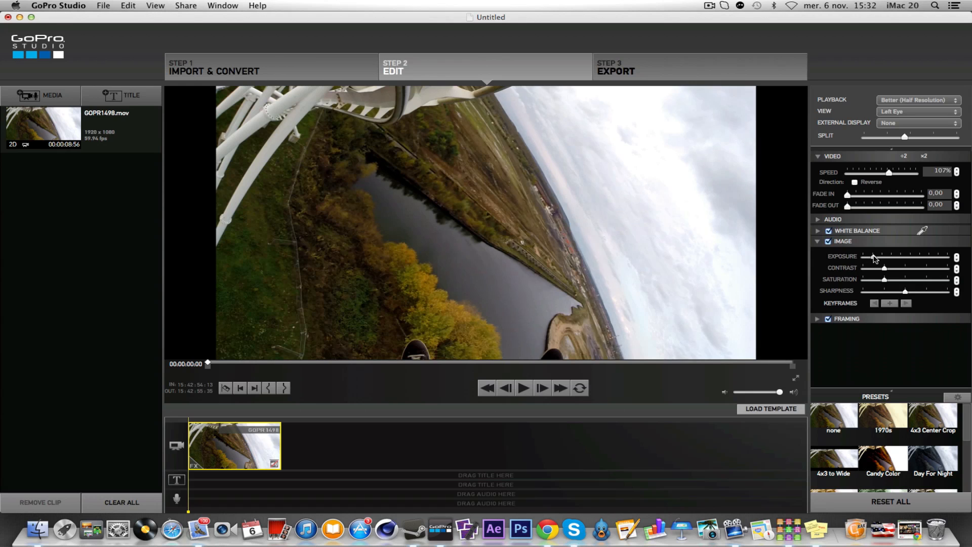
left_click_drag(873, 257, 913, 257)
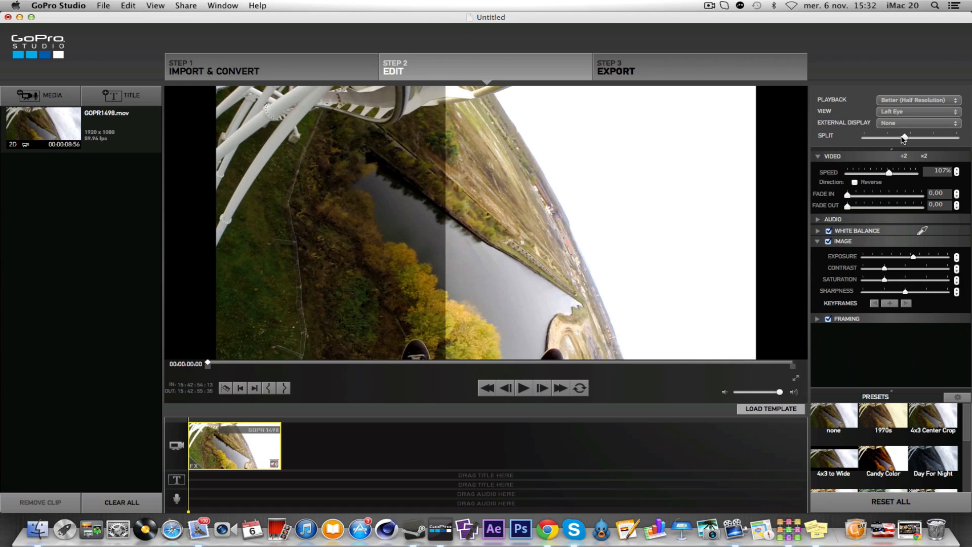
left_click_drag(903, 138, 910, 138)
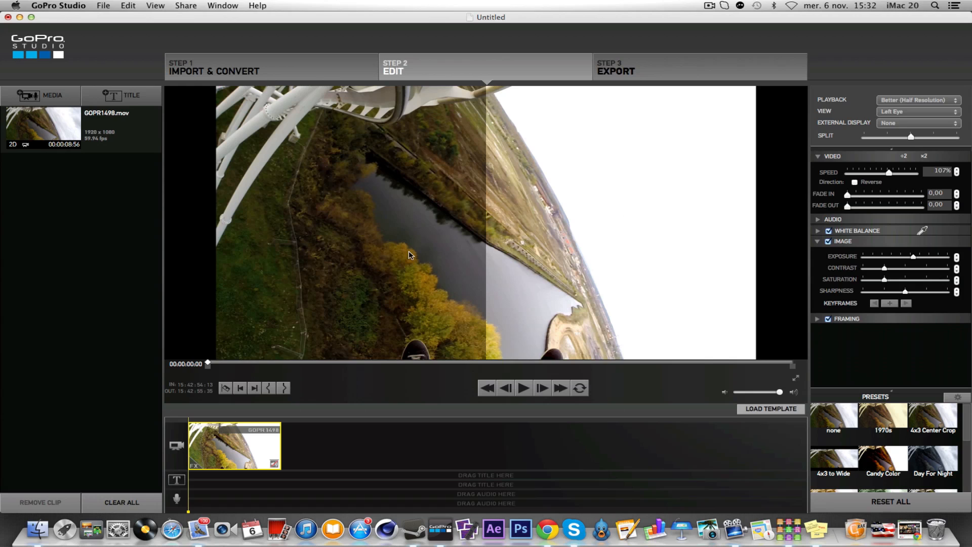
left_click_drag(914, 257, 892, 259)
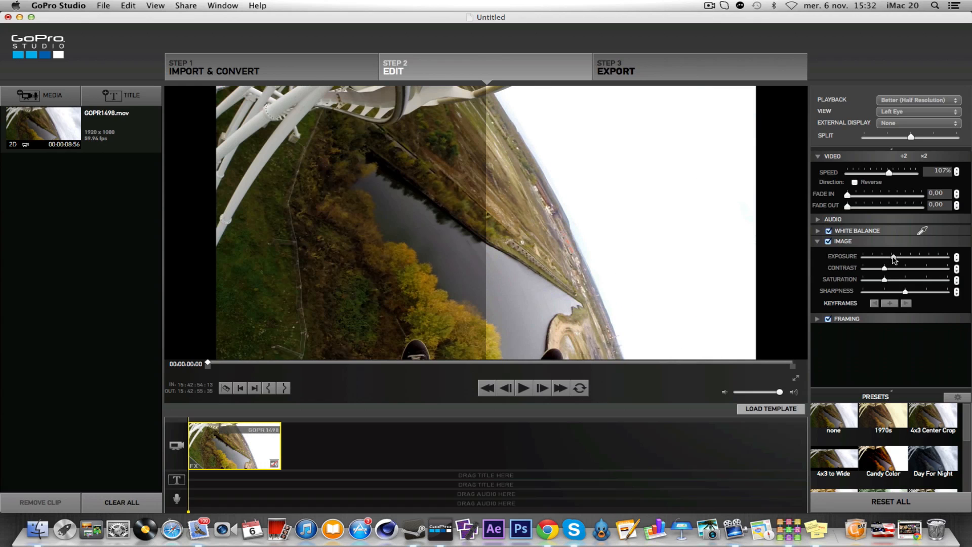
left_click_drag(896, 260, 872, 264)
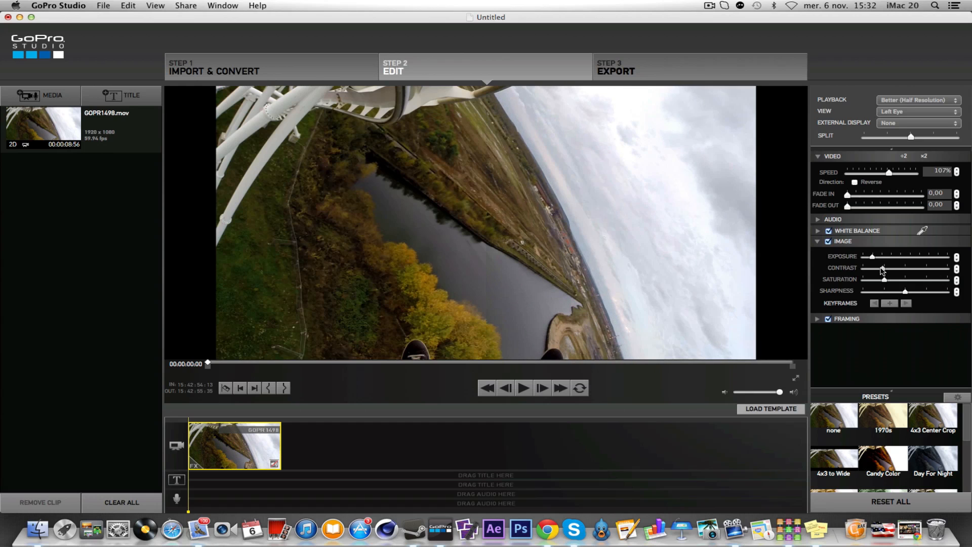
left_click_drag(882, 270, 906, 294)
- Adjust the clip's white balance to a green tint, trying a warmer temperature and a red tint before lowering the temperature
left_click(817, 242)
left_click(827, 234)
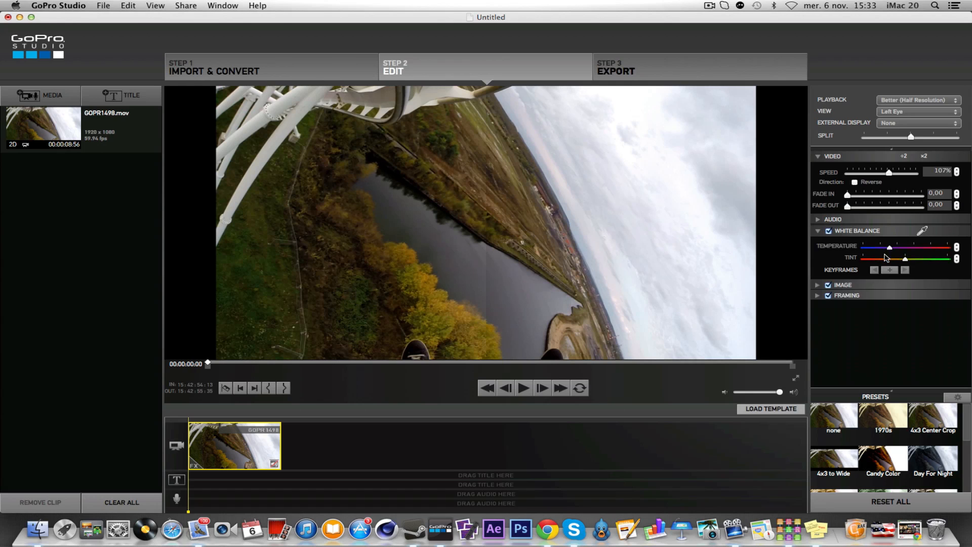
left_click_drag(890, 247, 927, 248)
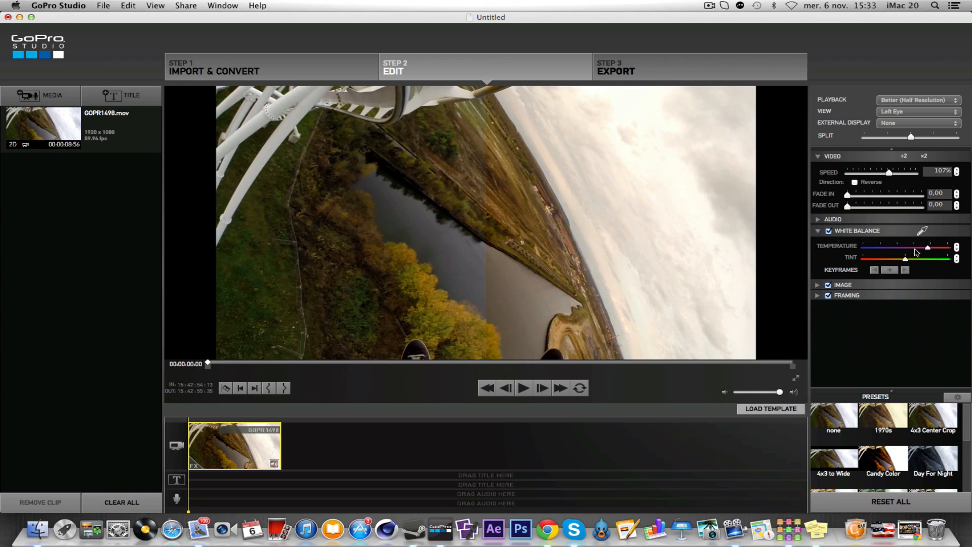
left_click(943, 248)
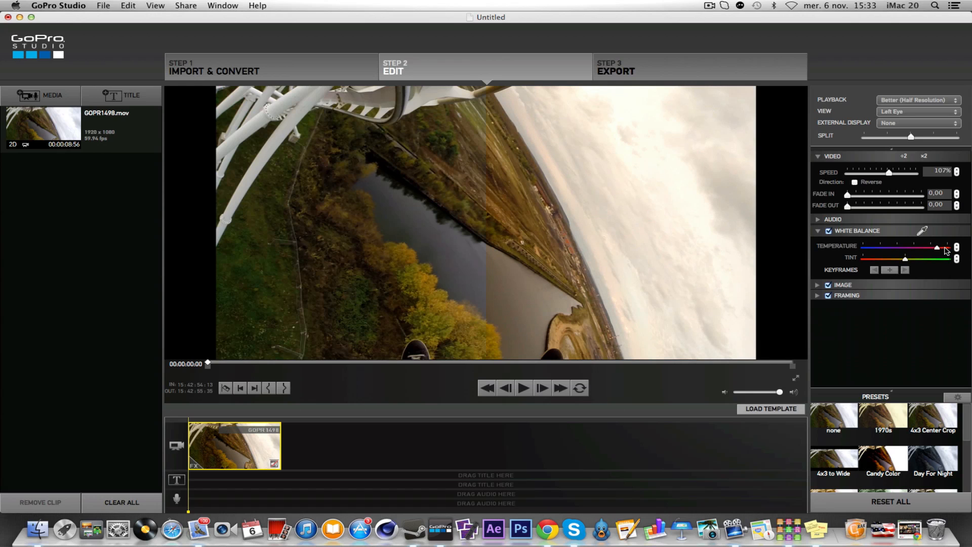
left_click(891, 262)
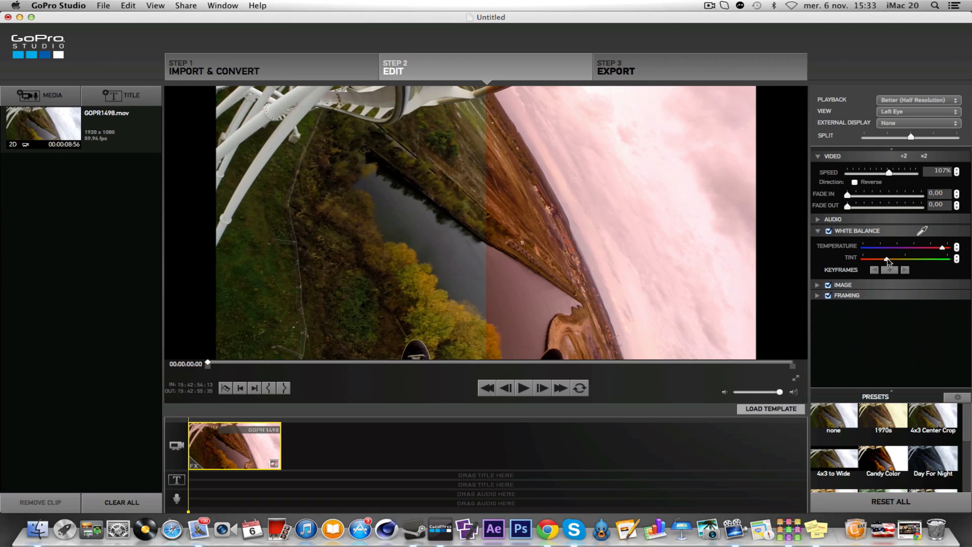
left_click_drag(887, 261, 932, 260)
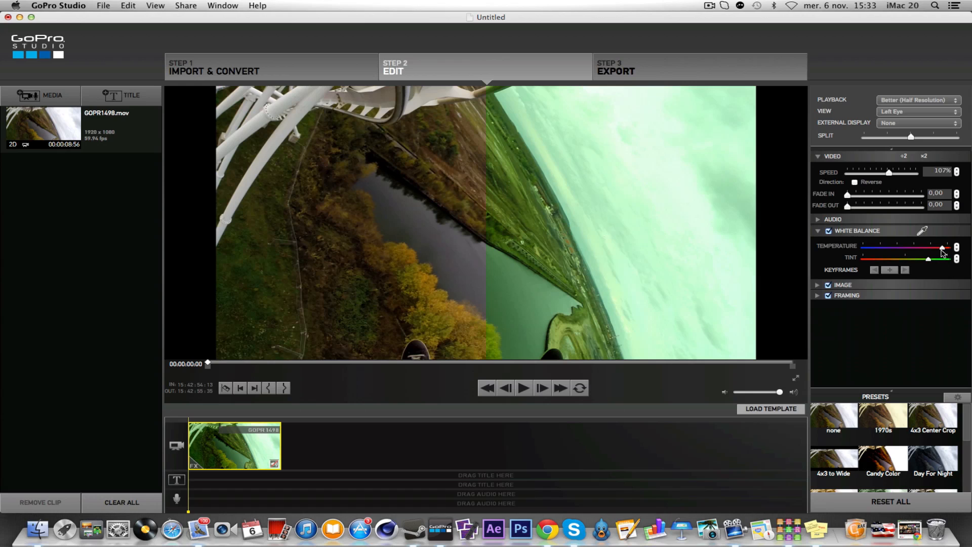
left_click(906, 250)
left_click(818, 232)
- Adjust the clip's framing by zooming out, shifting it slightly horizontally and rotating it slightly
left_click(817, 252)
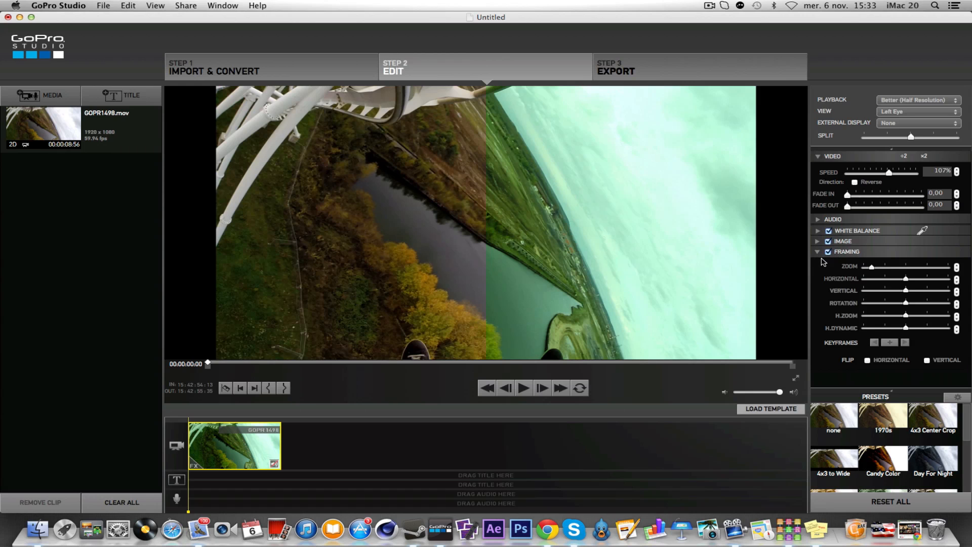
left_click_drag(868, 267, 899, 303)
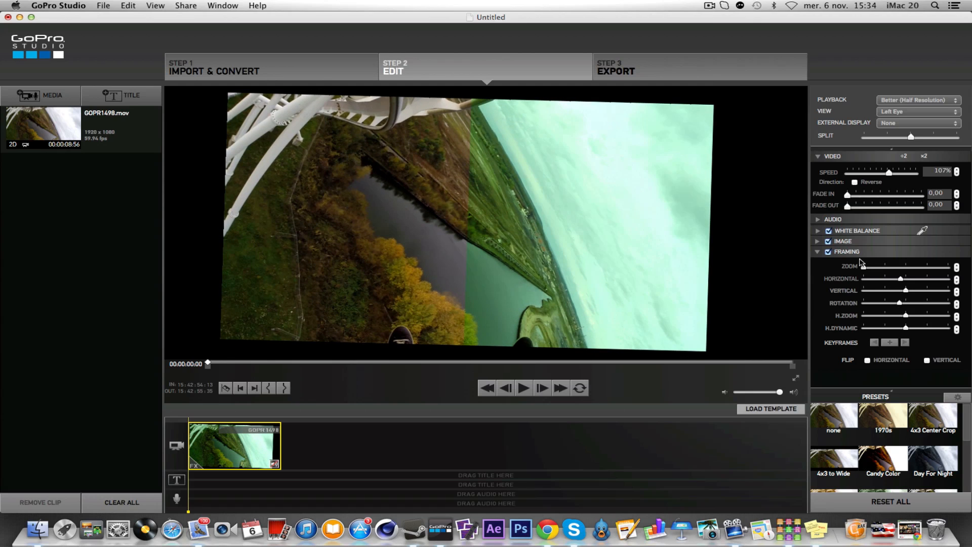
left_click(819, 250)
- Disable the image, white balance and framing corrections on the clip
left_click(828, 242)
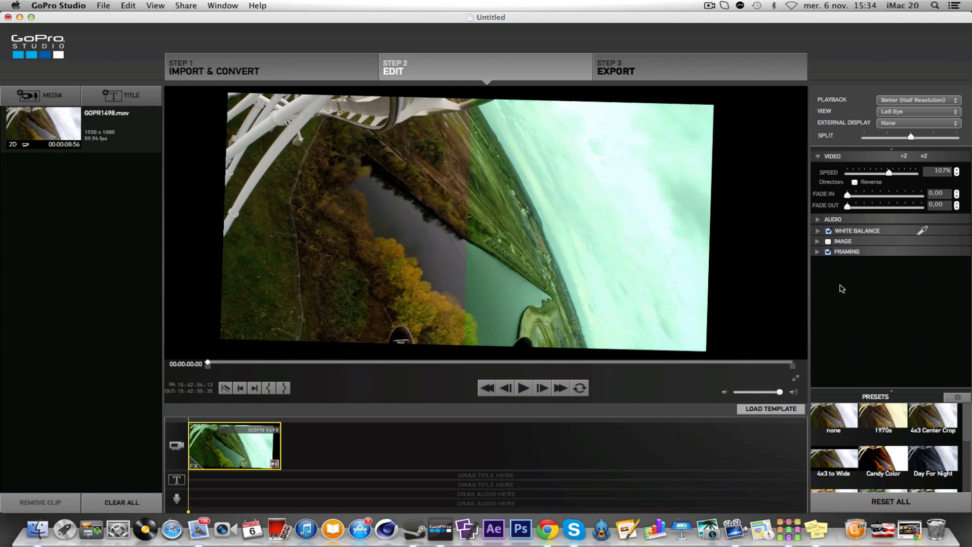
left_click(828, 231)
left_click(828, 252)
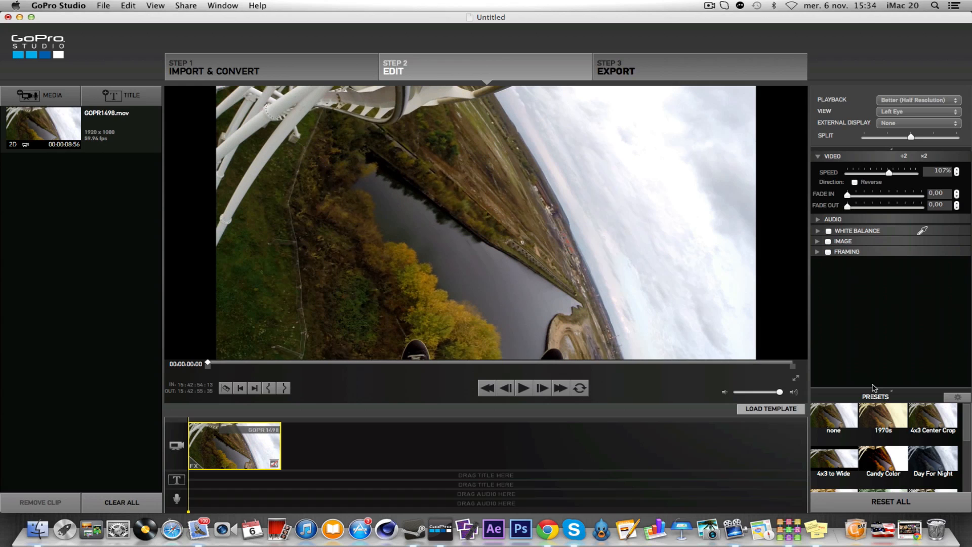
- Apply the Day For Night preset to the clip and preview it with the before/after split set to its minimum
left_click_drag(885, 390, 892, 252)
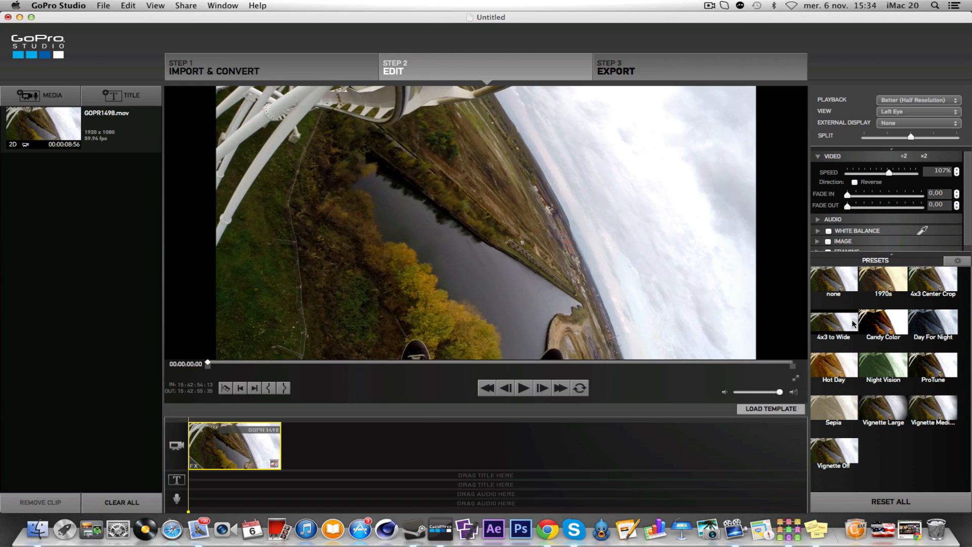
left_click(933, 324)
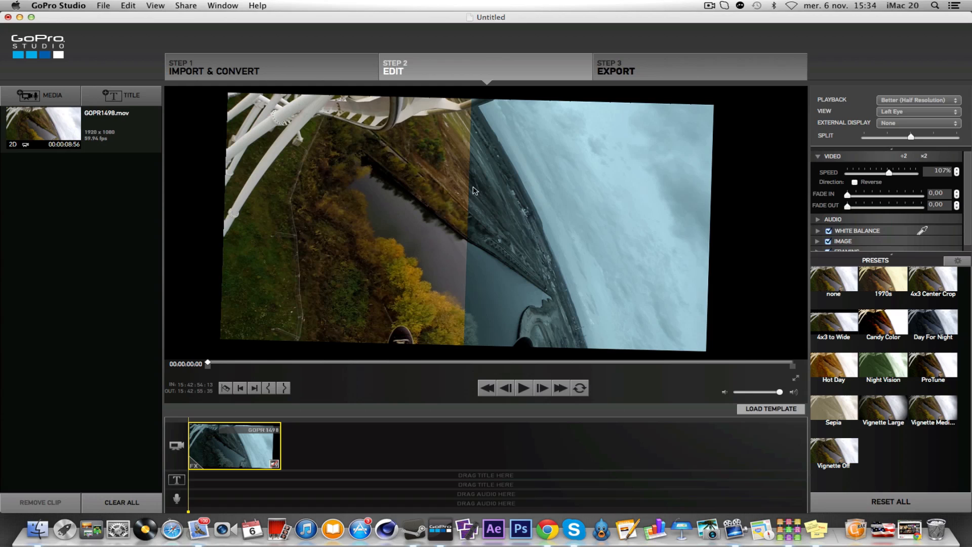
left_click_drag(910, 137, 900, 137)
left_click_drag(797, 133, 719, 156)
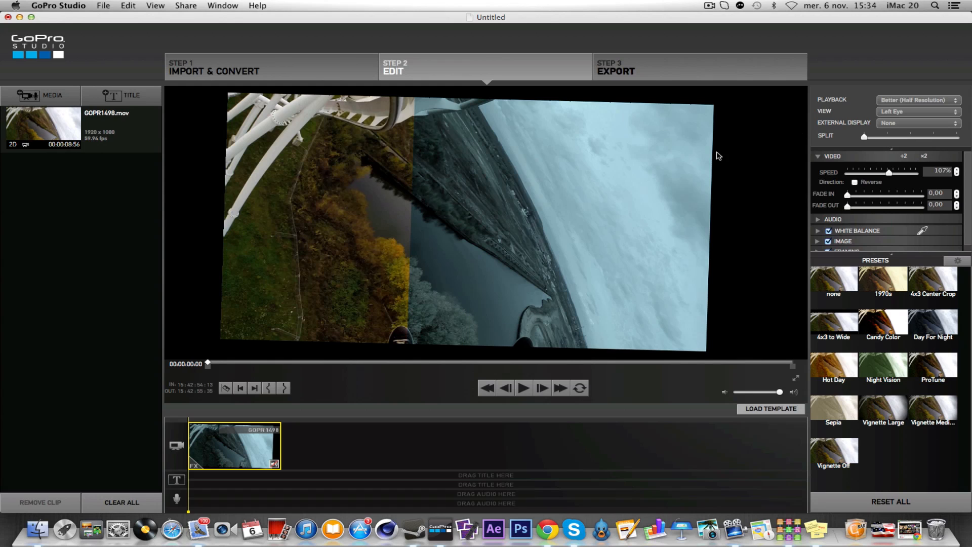
left_click(523, 388)
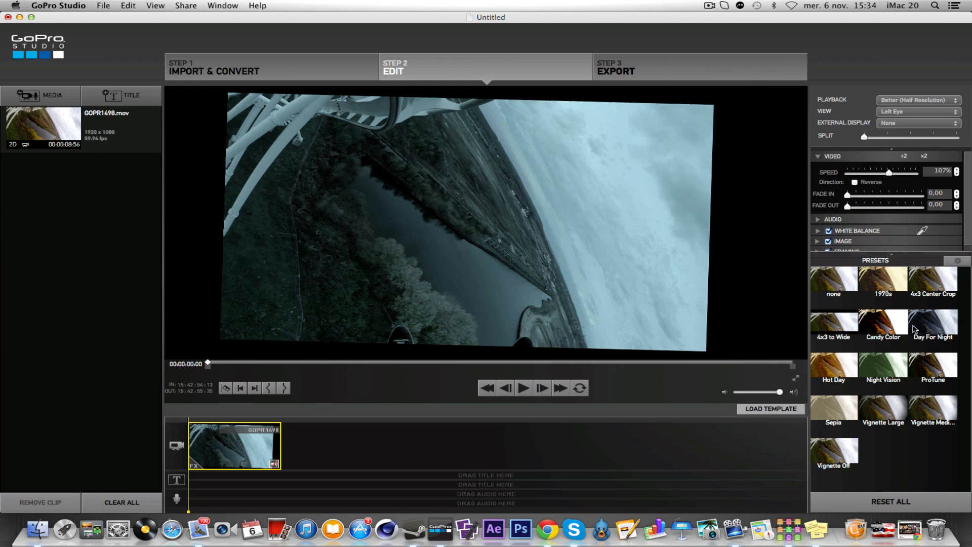
- Apply the Candy Color preset to the clip and turn off its image, white balance and framing corrections
left_click(871, 326)
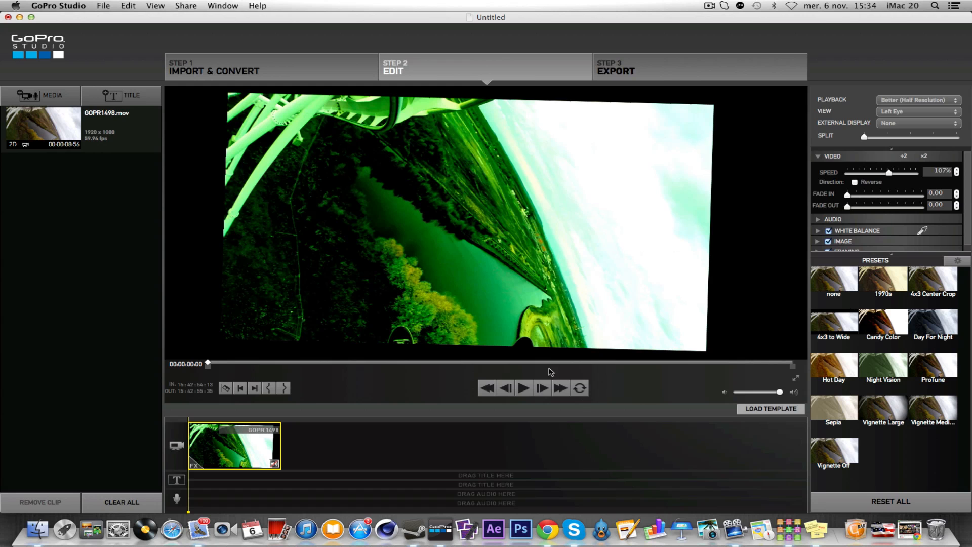
left_click(828, 241)
left_click(828, 231)
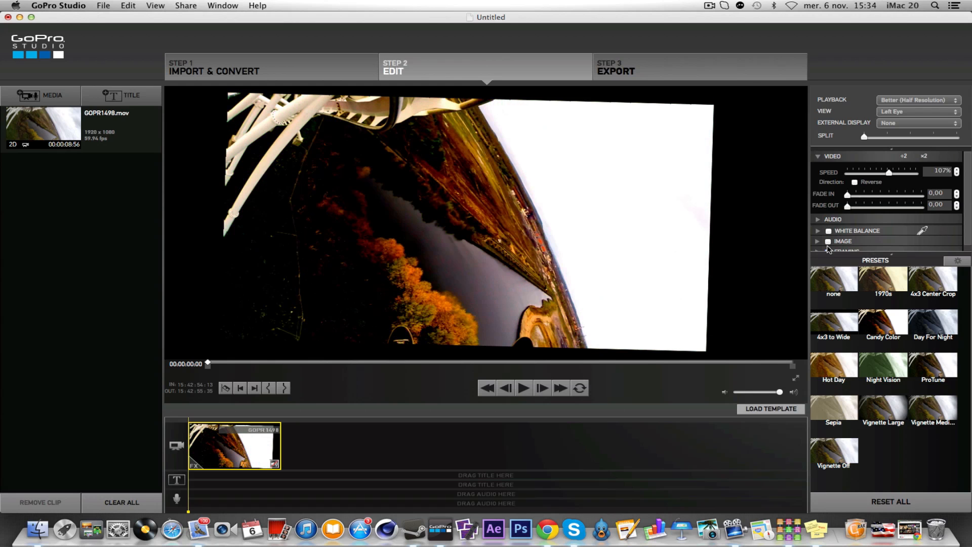
left_click(828, 249)
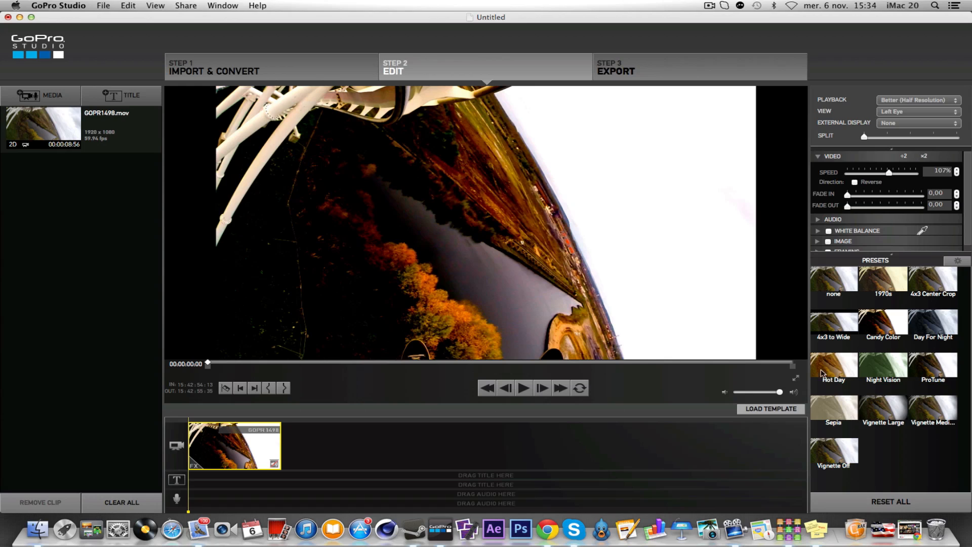